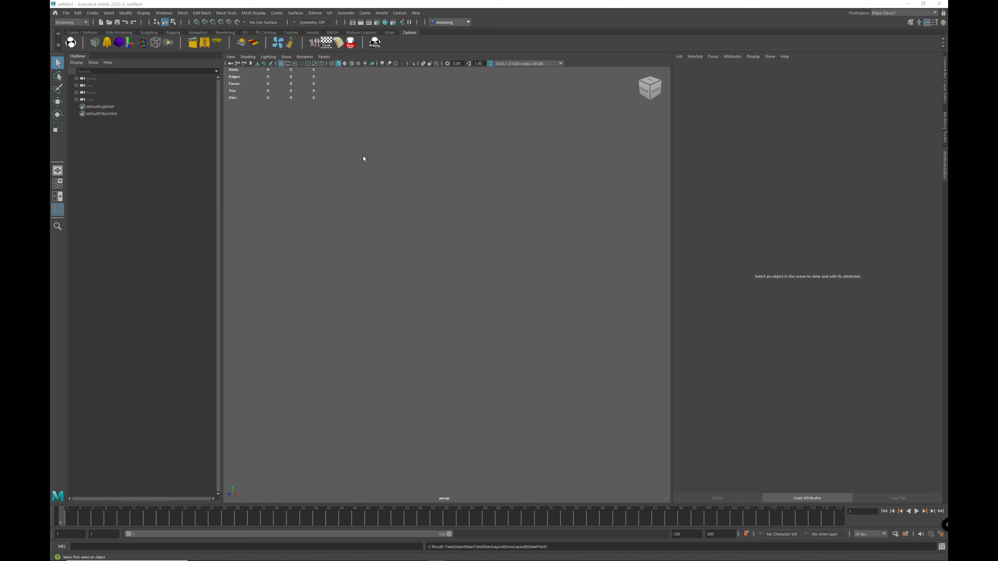
Add a polygon sphere, pSphere1, to the scene.
click(93, 13)
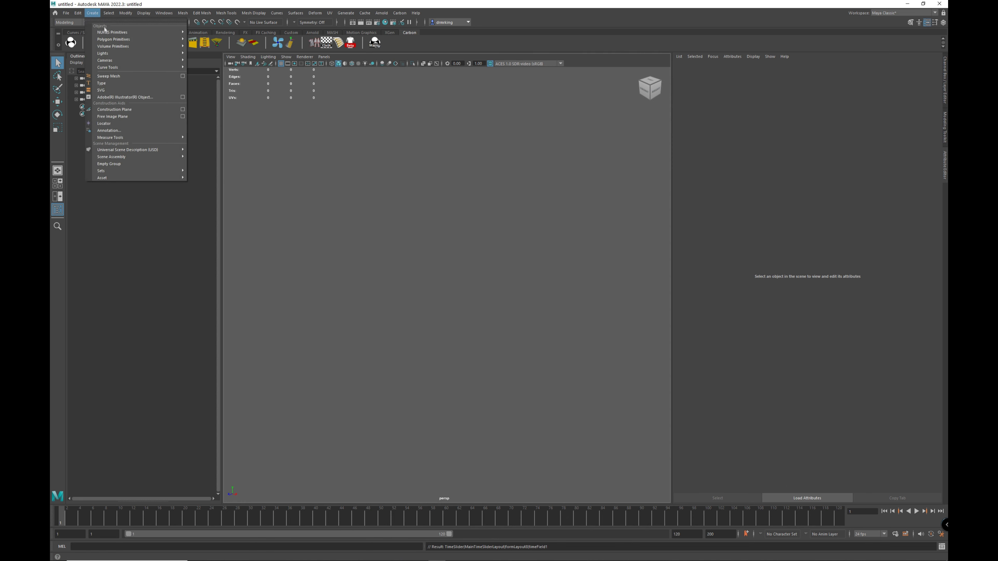
mouse_move(111, 41)
click(212, 40)
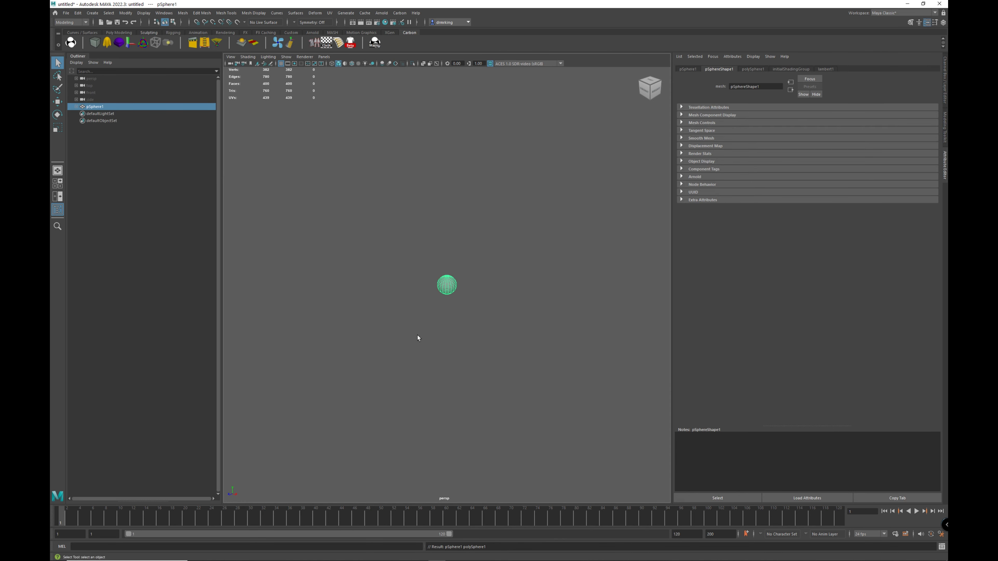
Duplicate the sphere and move the copy, pSphere2, down and to the left.
key(ctrl+d)
key(w)
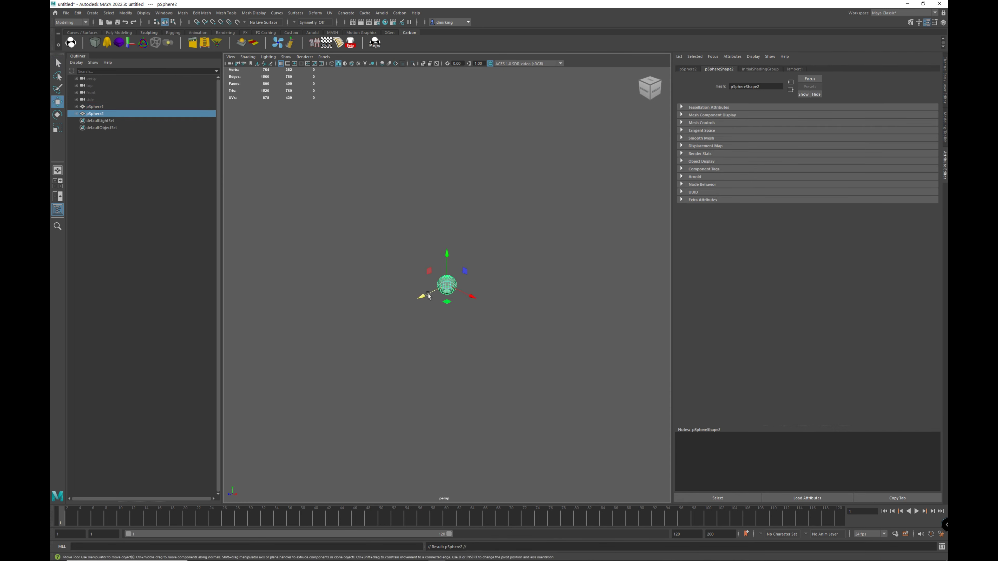
drag(430, 293, 319, 346)
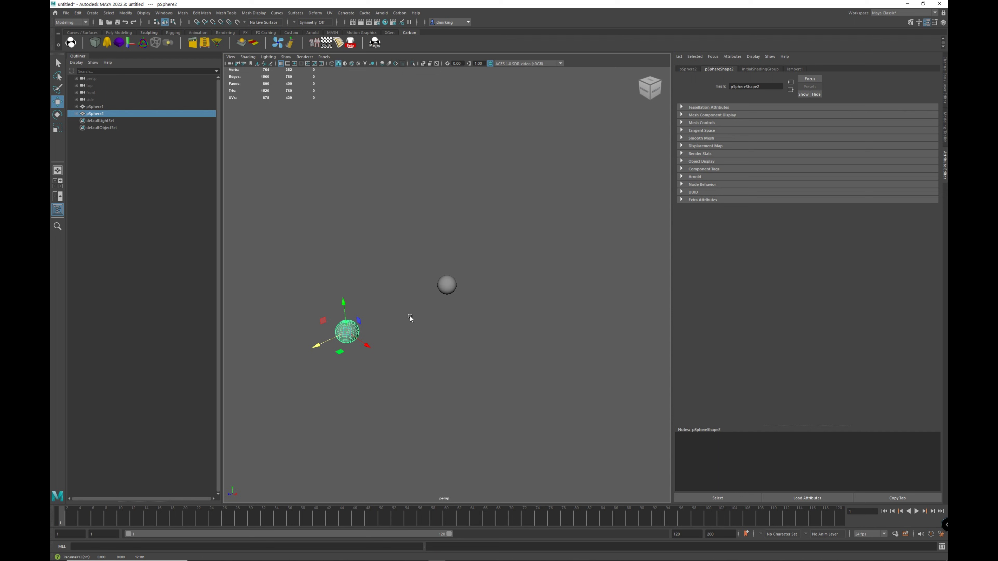
Make pSphere1 a Carbon rigid body using the Rigid Bodies shelf option.
click(418, 306)
click(453, 288)
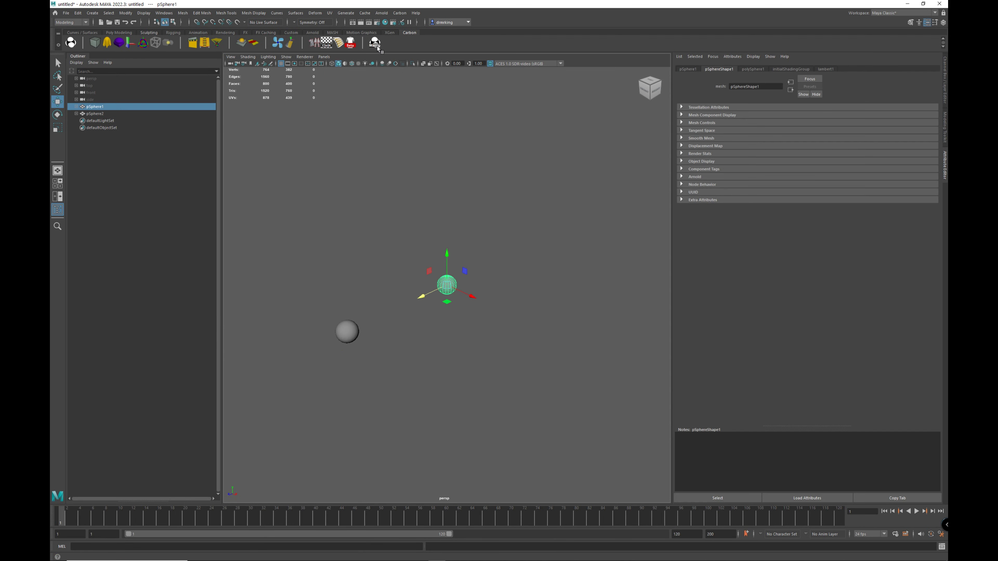
right_click(378, 49)
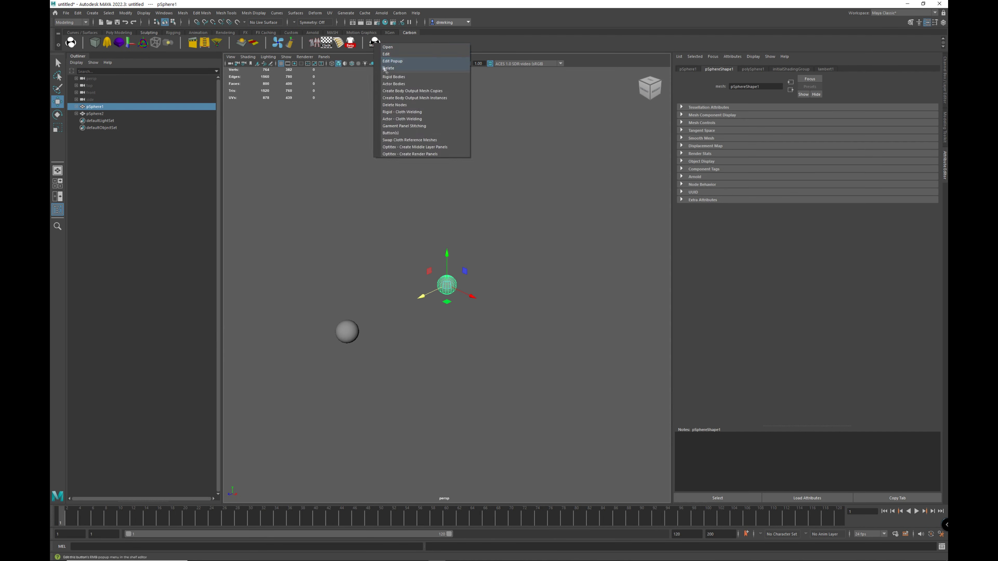
click(409, 80)
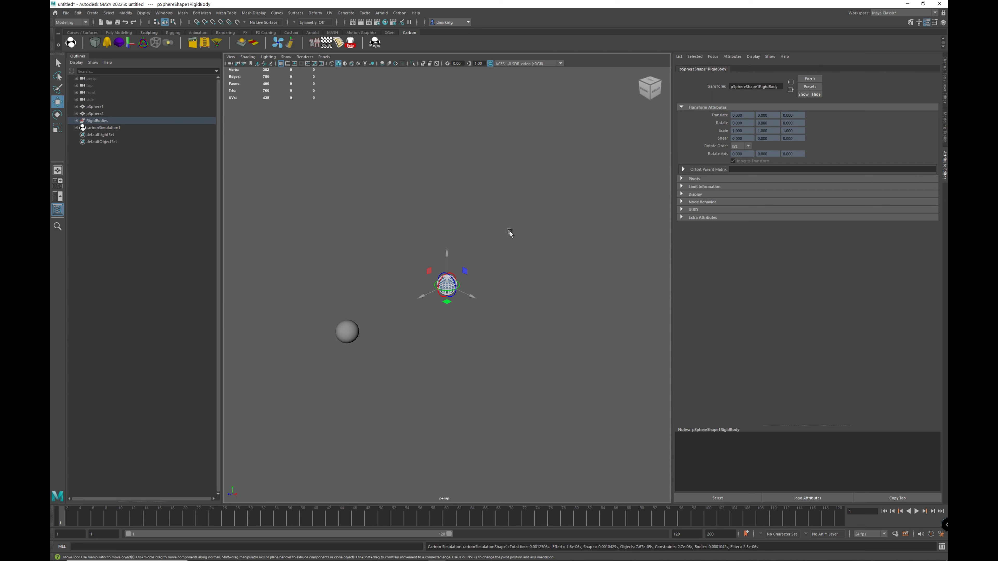
Expand RigidBodies down to pSphereRigid1 and select pSphereRigid11Shape in the Outliner.
click(76, 120)
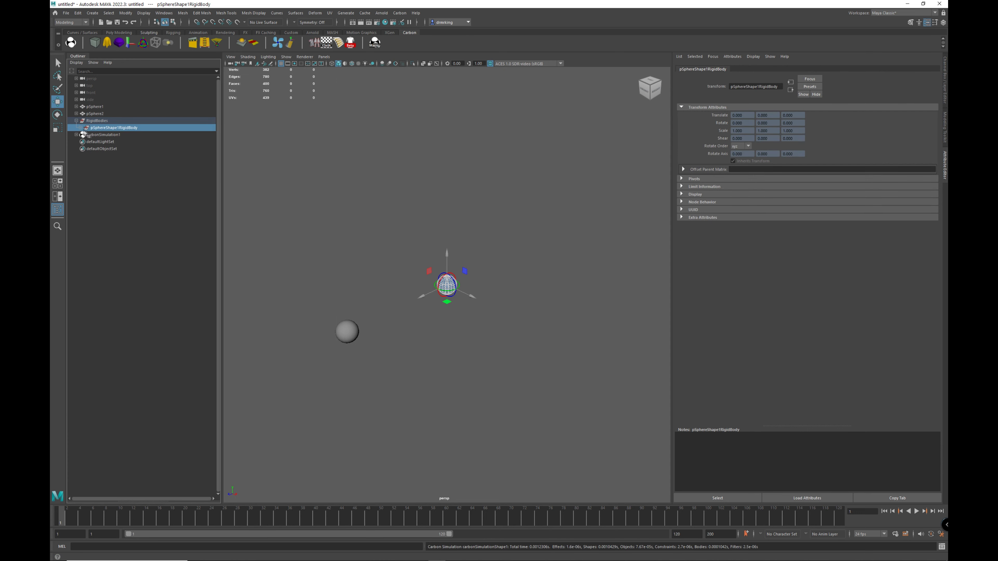
click(80, 128)
click(84, 134)
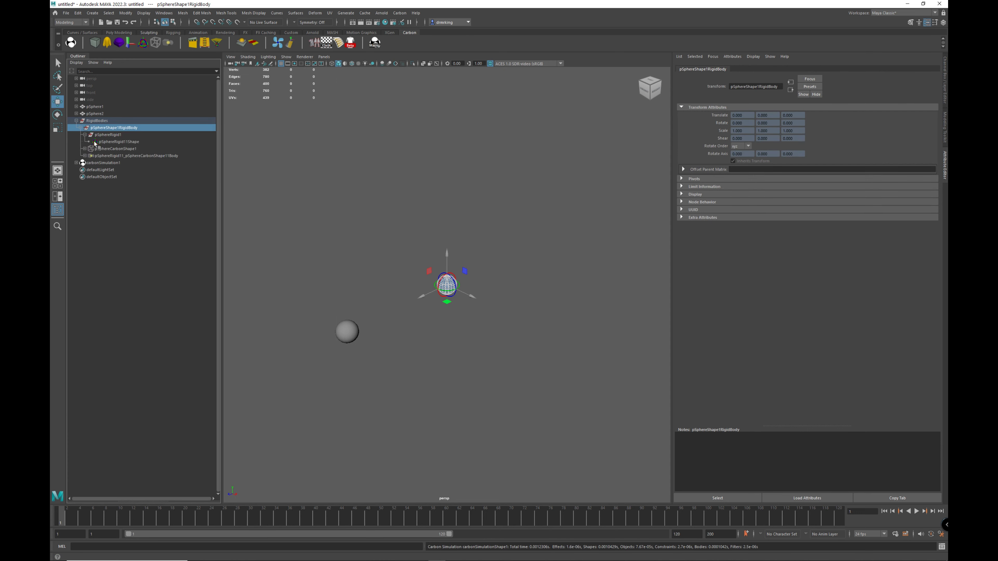
click(118, 142)
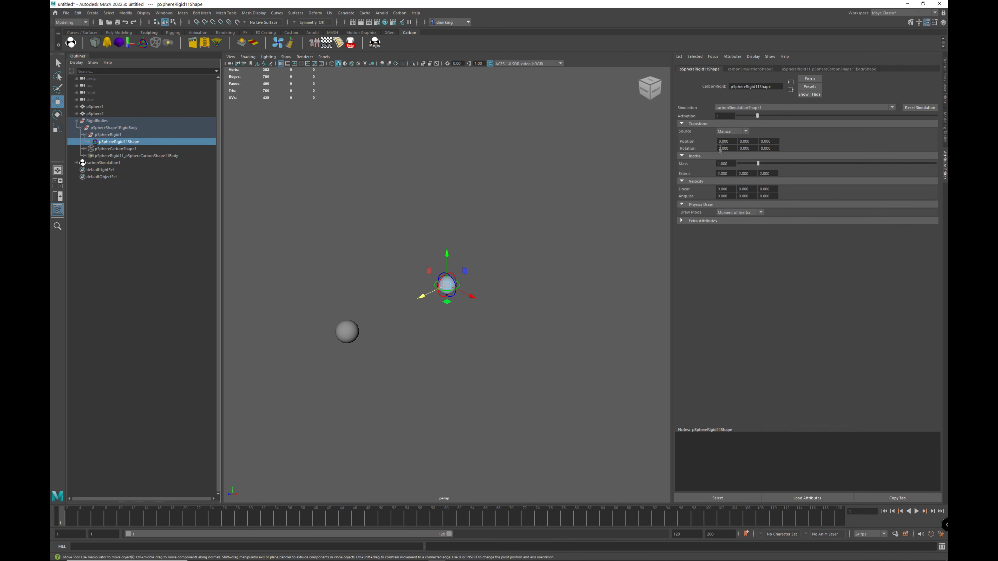
Set the rigid Source to Geometry, point it at pSphereShape2, and reset the simulation.
click(735, 133)
click(733, 140)
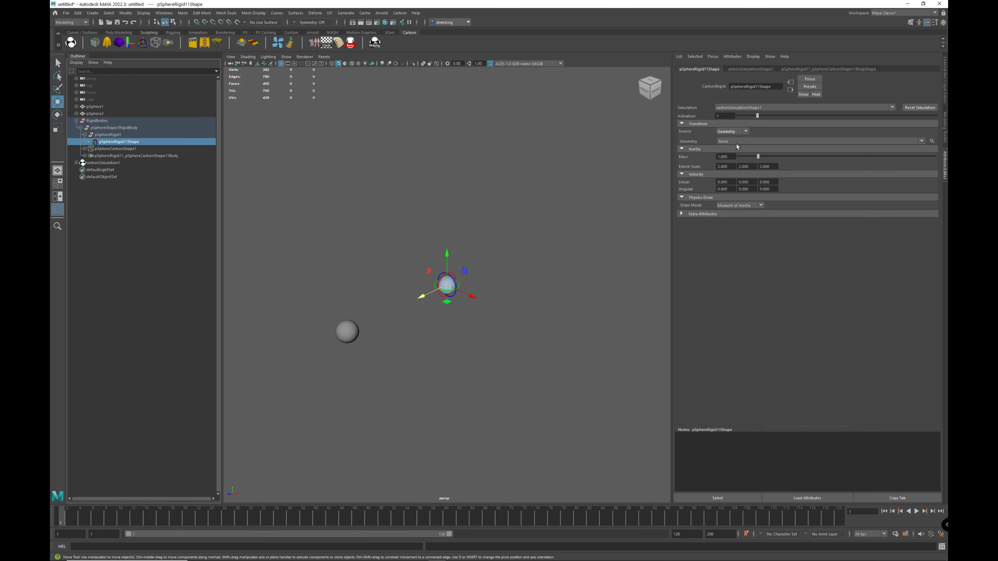
click(737, 142)
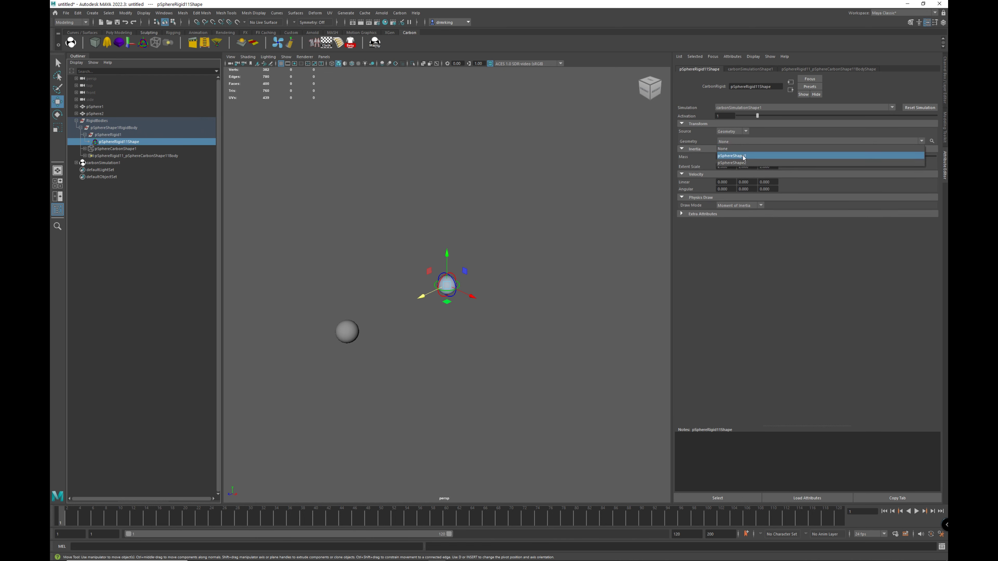
click(742, 155)
click(746, 142)
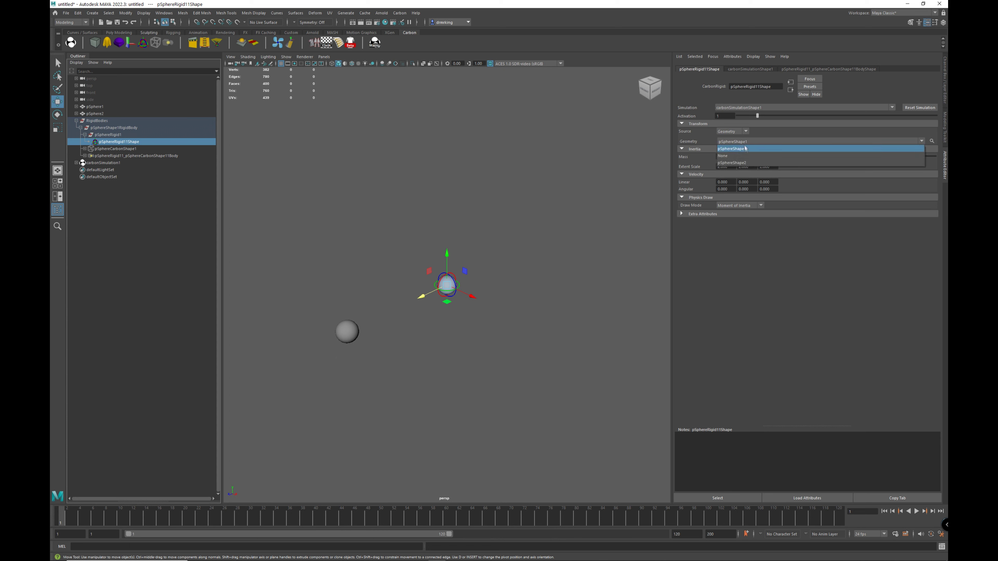
click(746, 163)
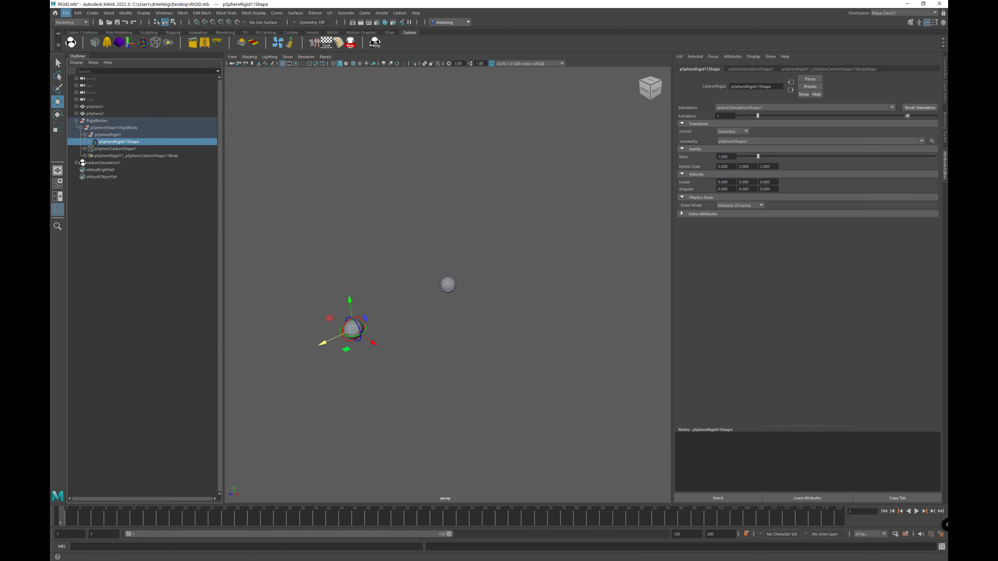
click(920, 108)
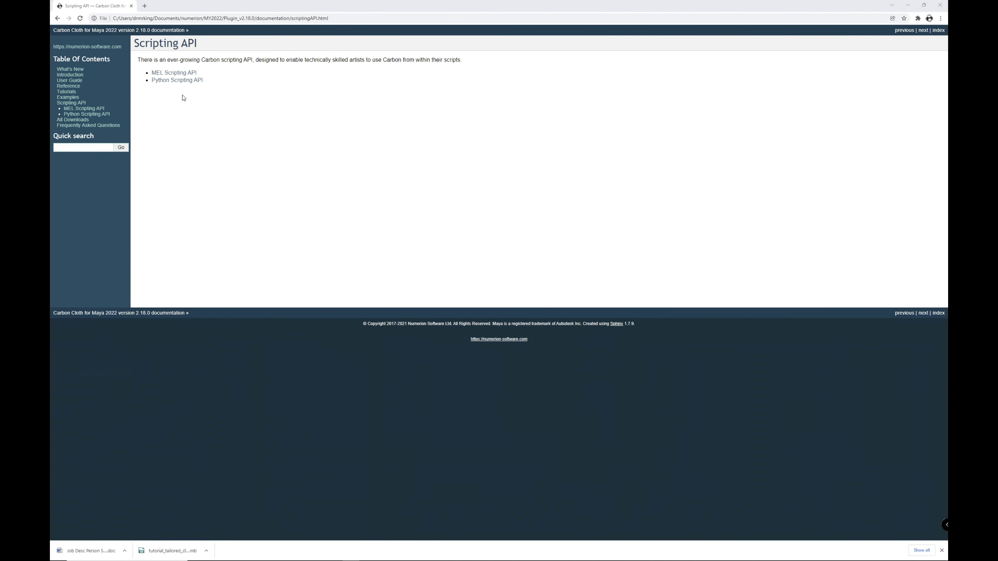
Browse the Carbon Python Scripting API page, then return to the Actor, Rigid, Shape, Body, Soft page.
click(189, 81)
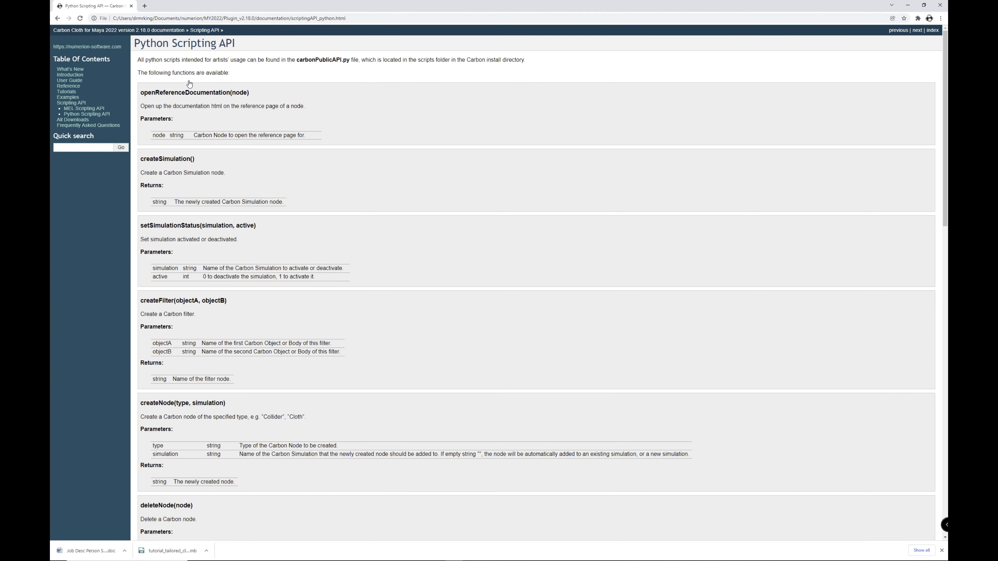
scroll(189, 83, down, 8)
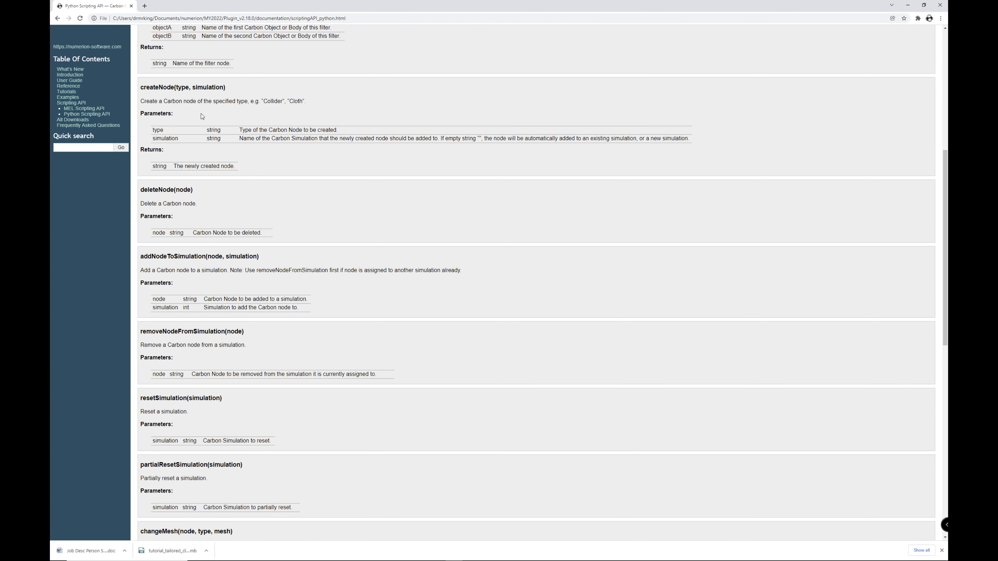
scroll(202, 116, up, 4)
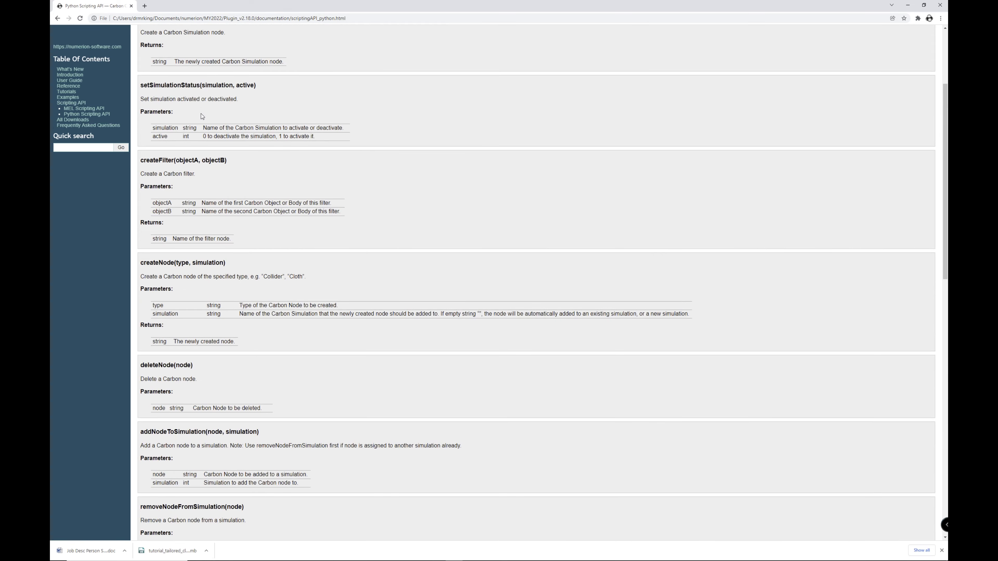
key(alt+Left)
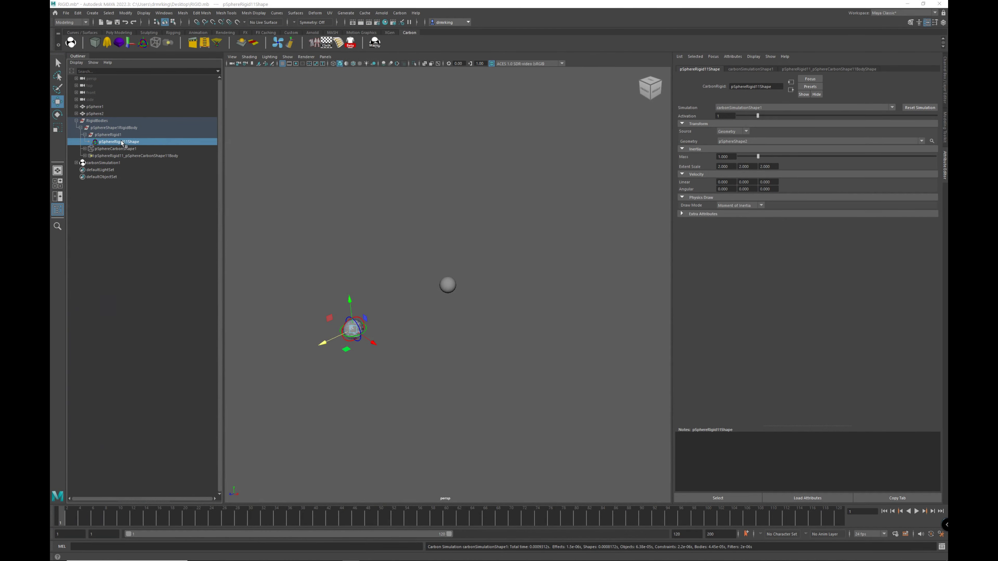
Inspect the pSphereCarbonShape11Shape collision settings and the Body node's CarbonBody attributes.
click(85, 148)
click(125, 157)
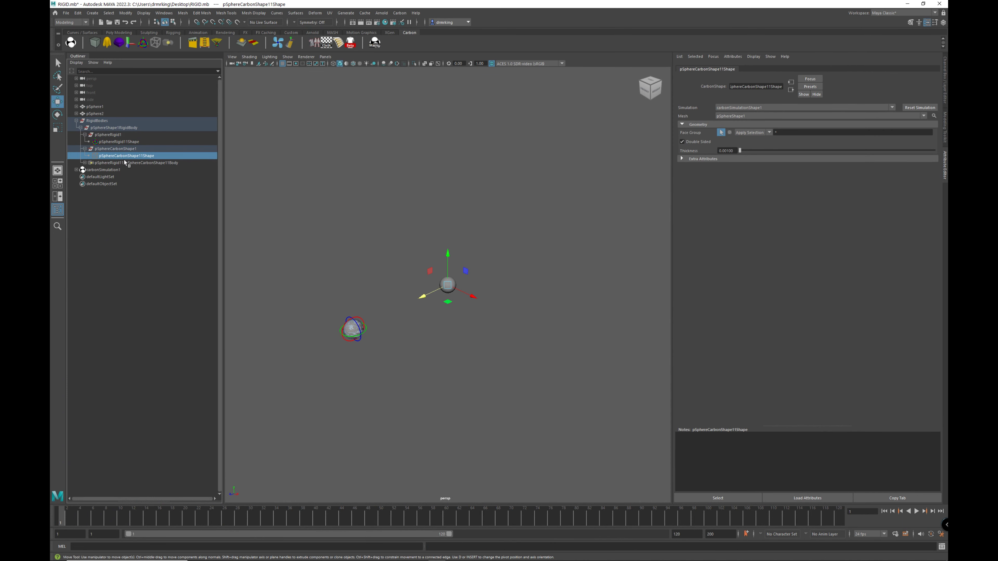
click(84, 163)
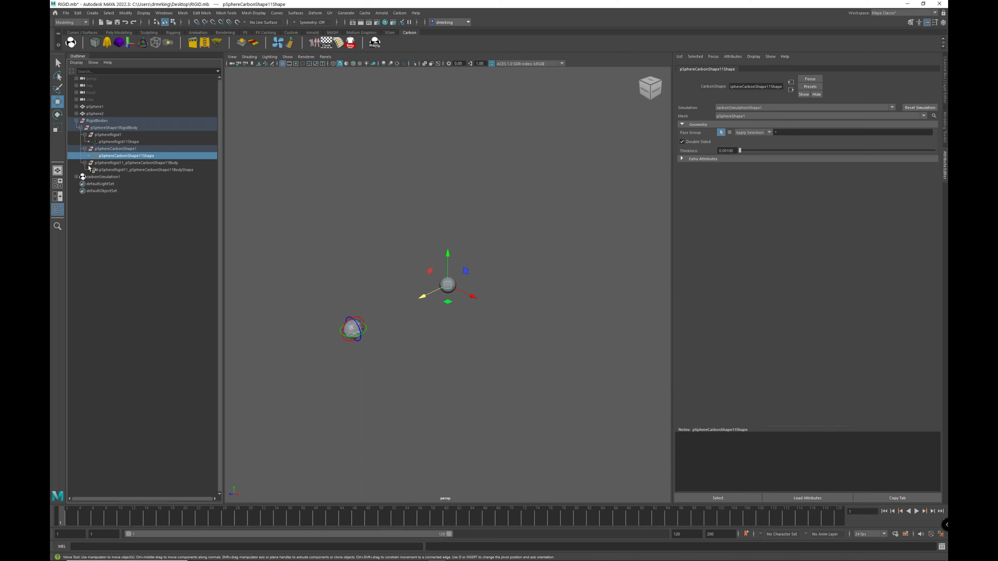
click(161, 172)
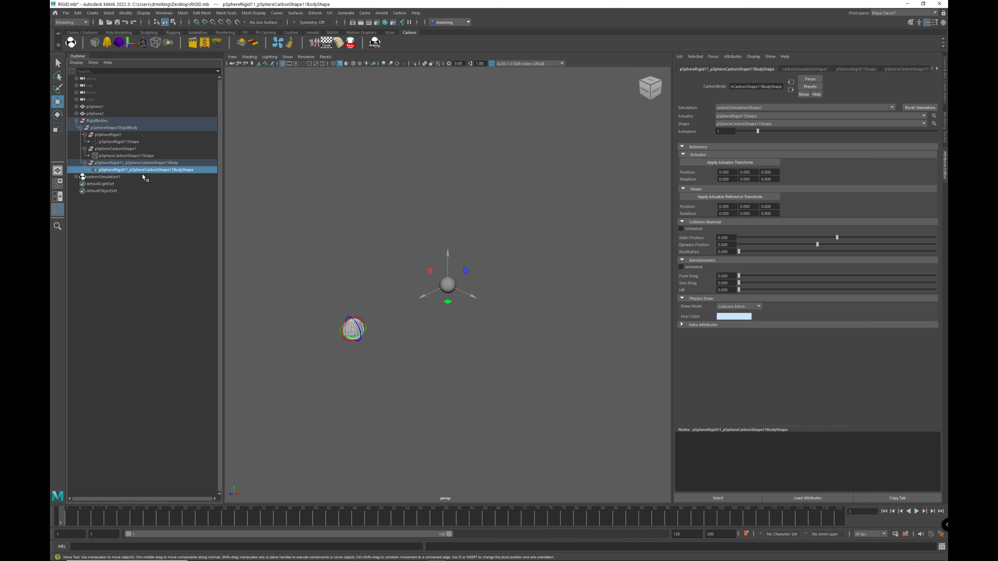
Hide pSphere2 and pSphere1, deselect, and add a polygon cube, pCube1, at the origin.
click(129, 115)
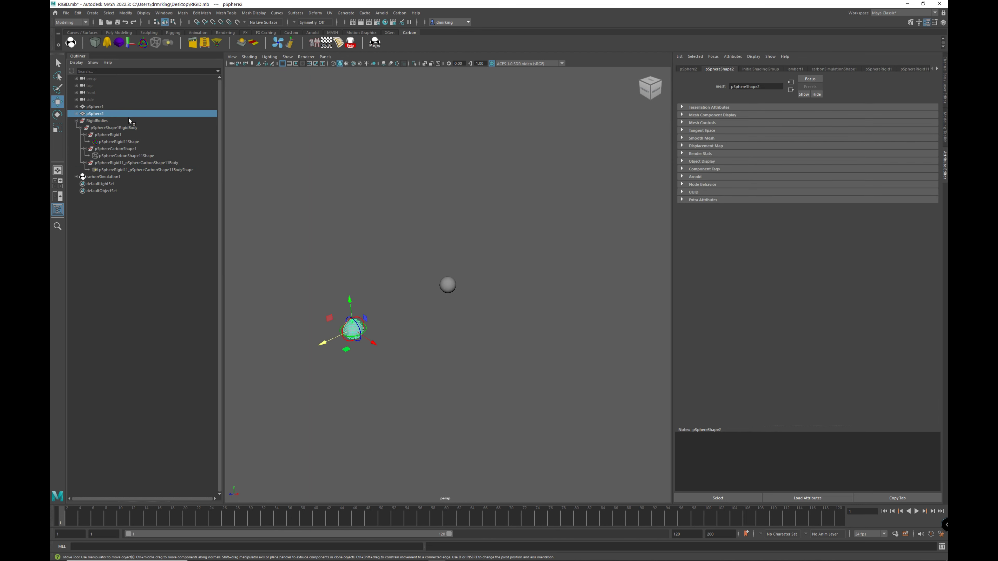
key(h)
click(130, 109)
key(h)
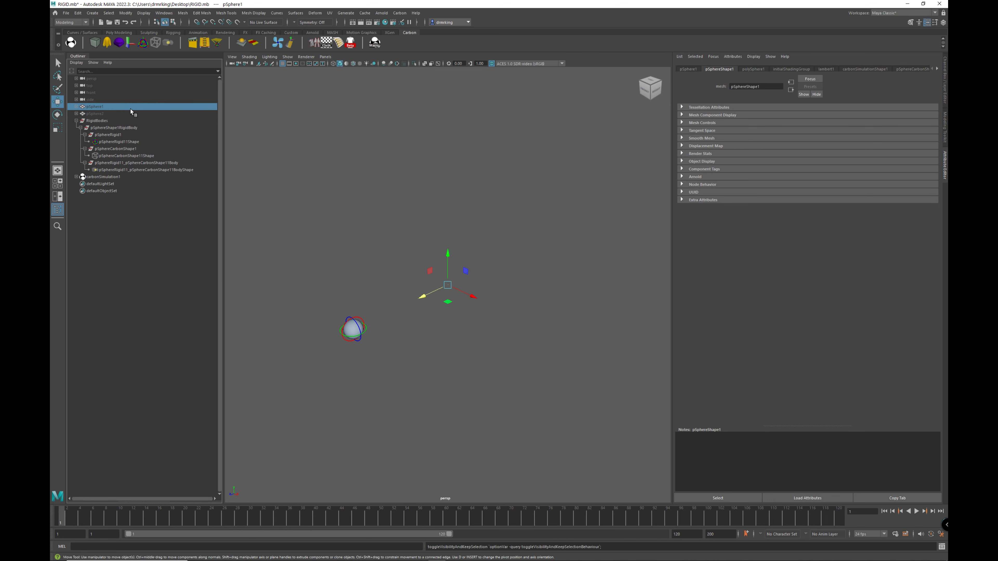
click(357, 335)
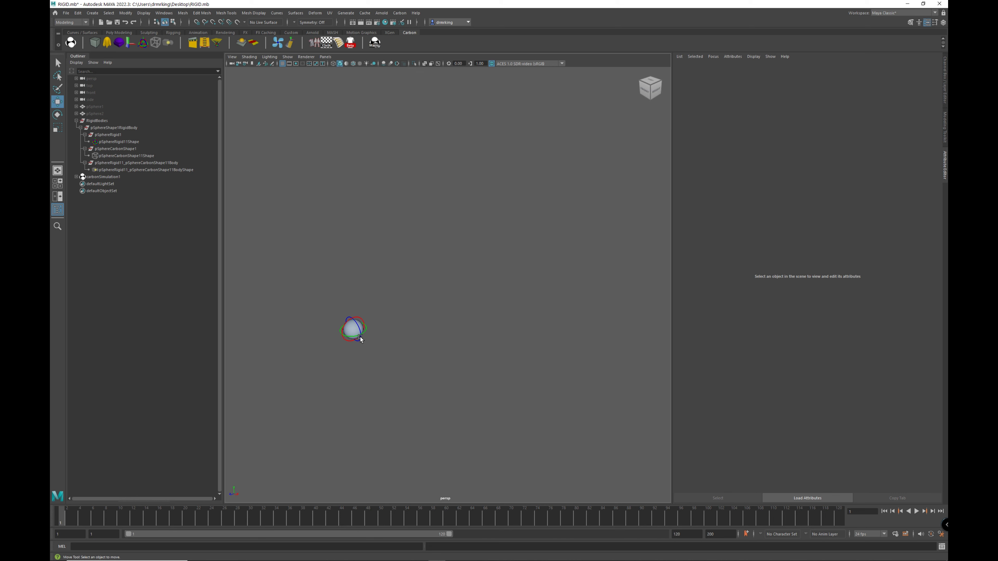
shift+right_drag(361, 339, 377, 326)
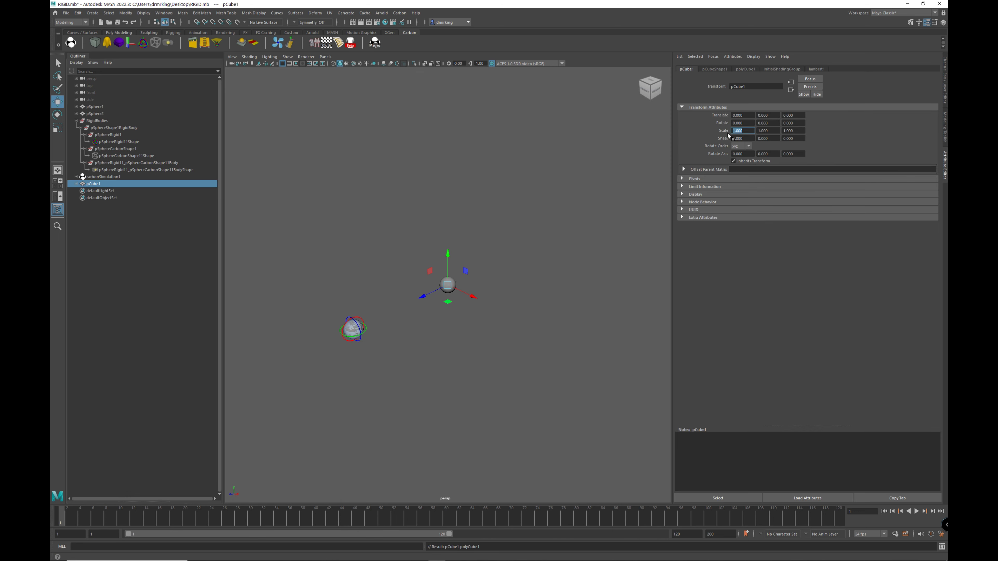
Scale pCube1 to 3 on X, Y and Z and move it along Z.
text(3)
key(Tab)
text(3)
key(Tab)
text(3)
key(Return)
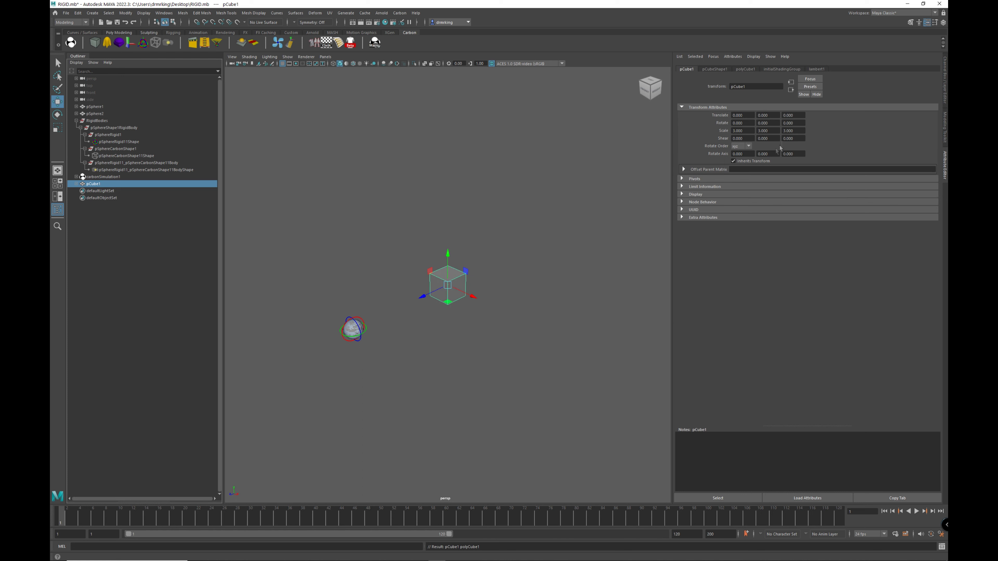
drag(429, 300, 495, 276)
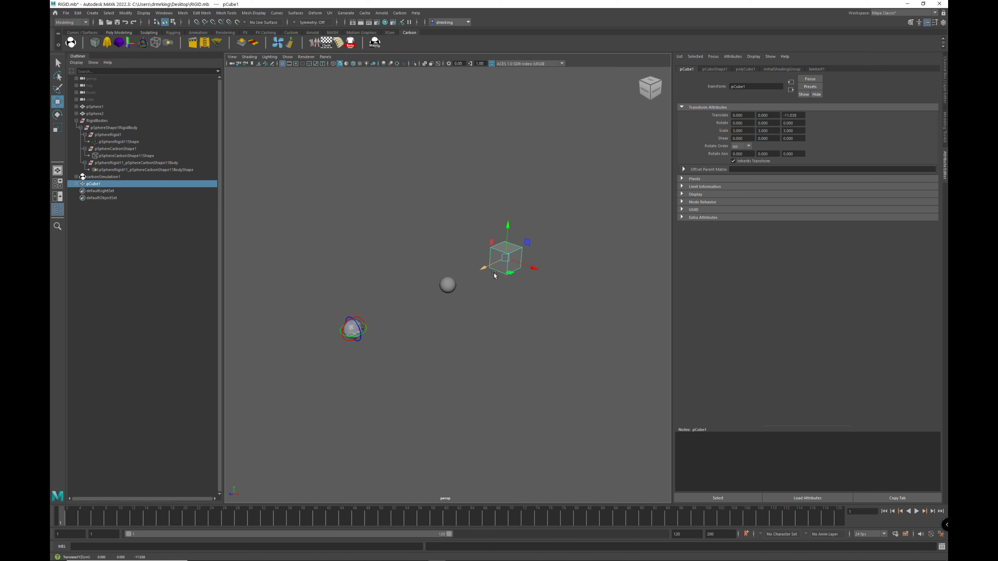
Switch pSphereRigid11Shape's Geometry to pCubeShape1, reset the simulation, and select pCube1.
click(125, 143)
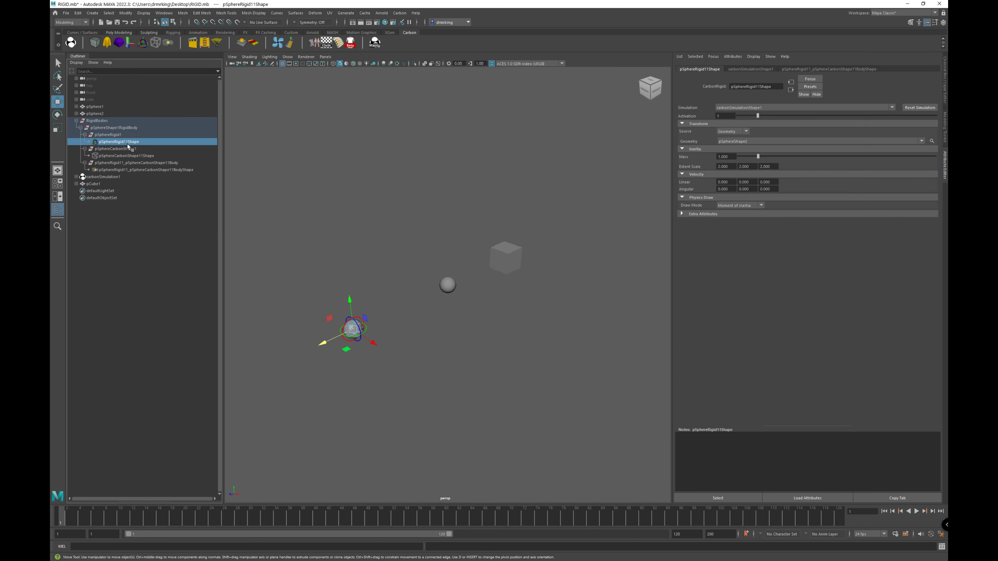
click(771, 141)
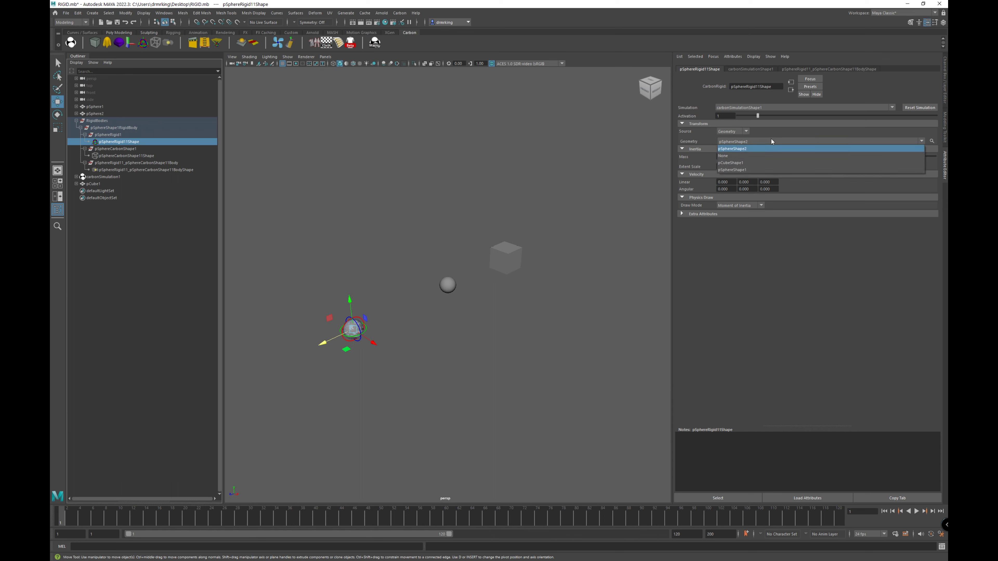
click(769, 161)
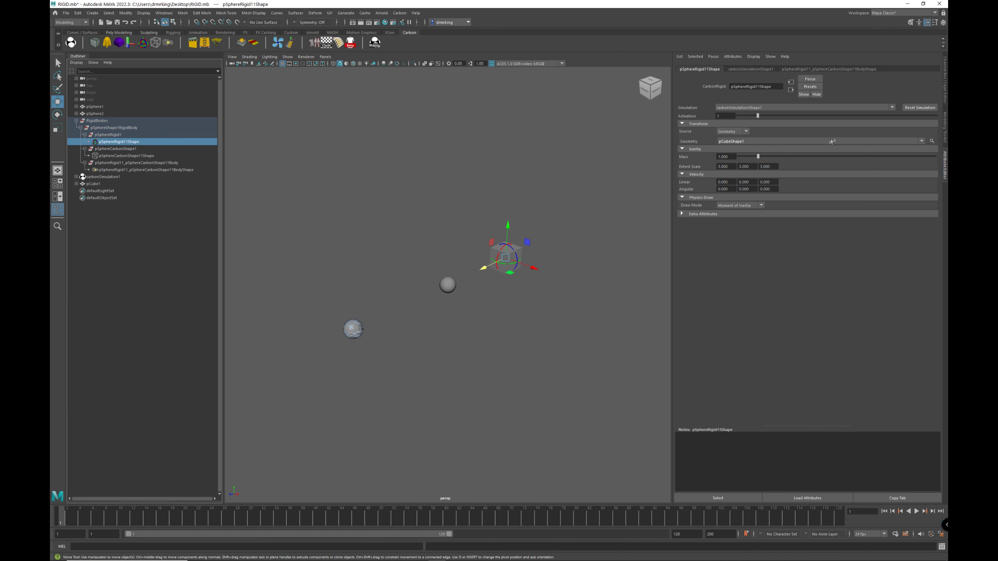
click(918, 109)
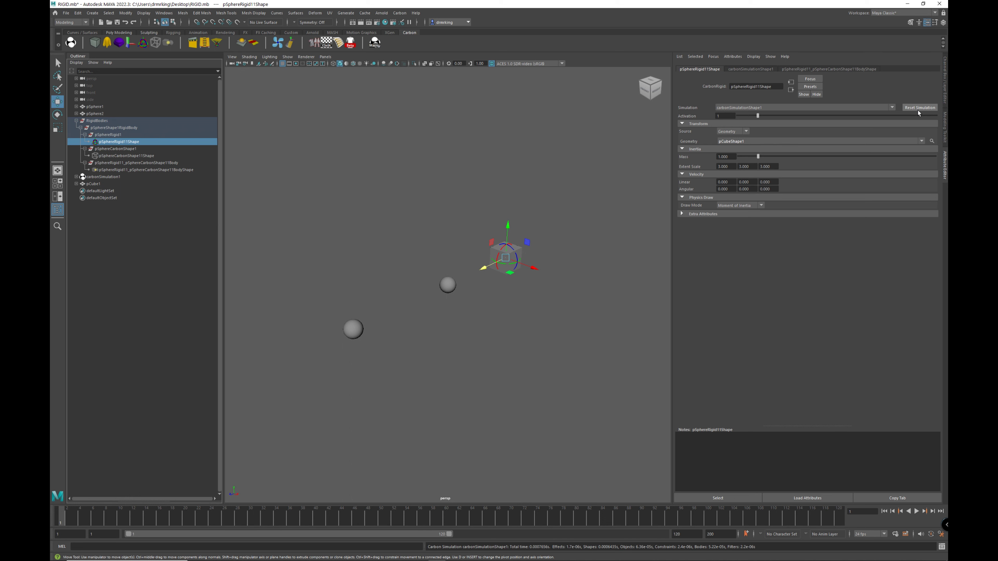
click(114, 184)
Hide pCube1, deselect, and show the pSphereCarbonShape11Shape collision shape attributes.
key(h)
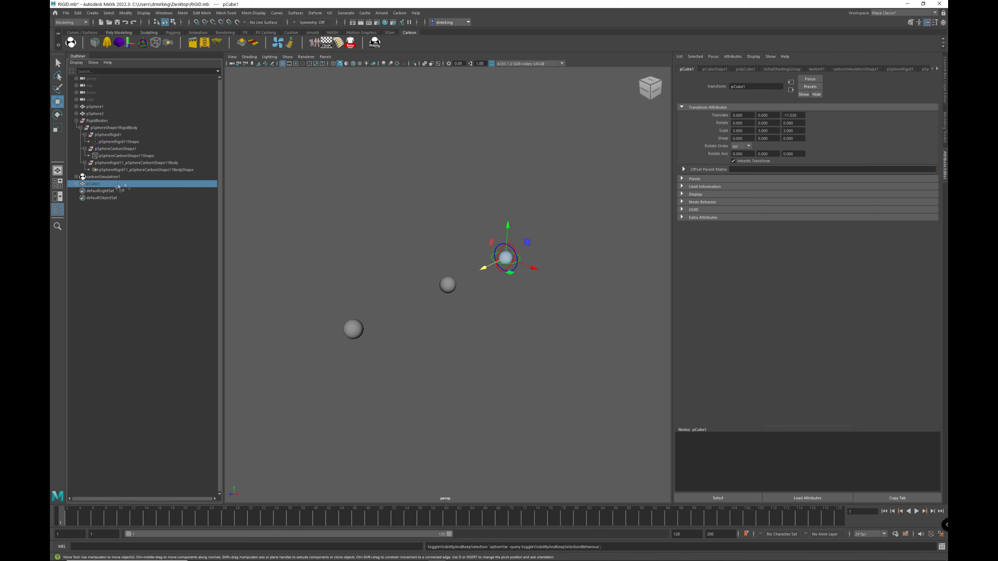
click(597, 244)
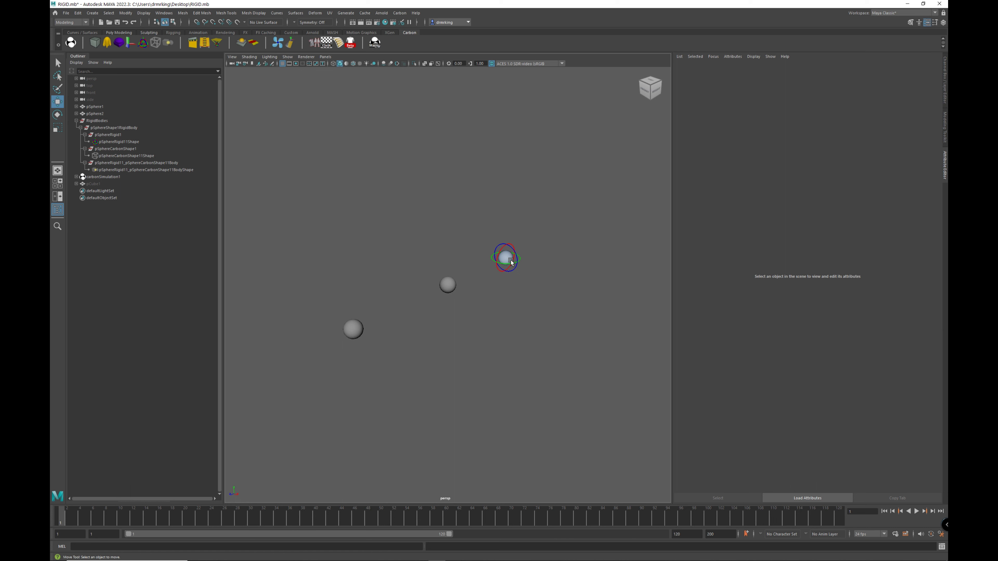
click(128, 158)
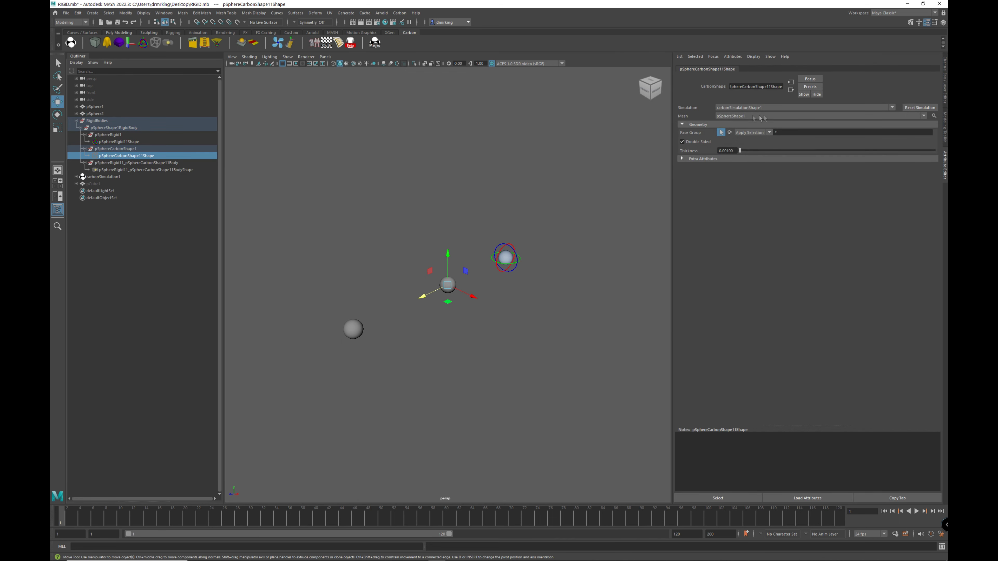
Set the collision shape's Mesh to pCubeShape1 and reset the simulation.
click(777, 116)
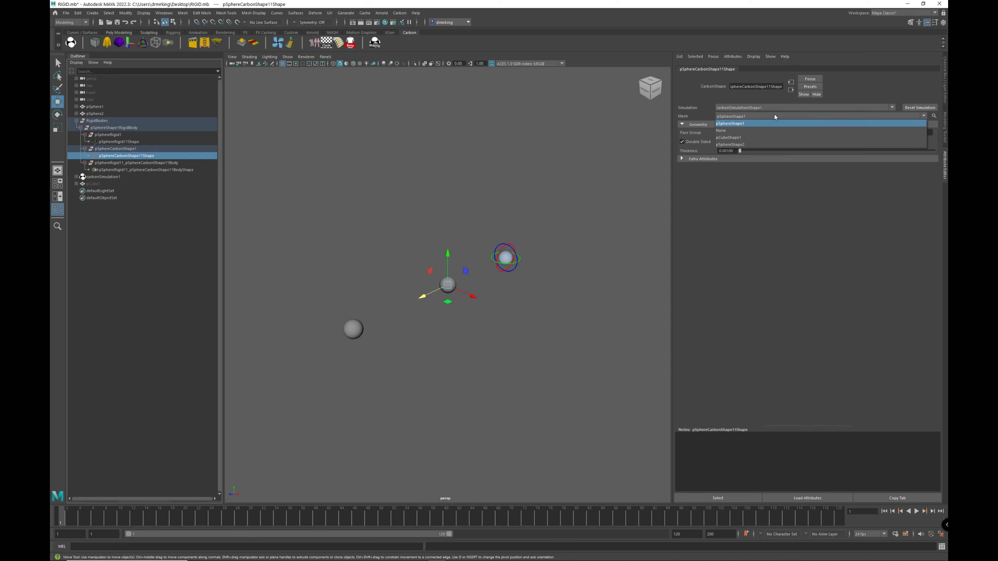
click(770, 137)
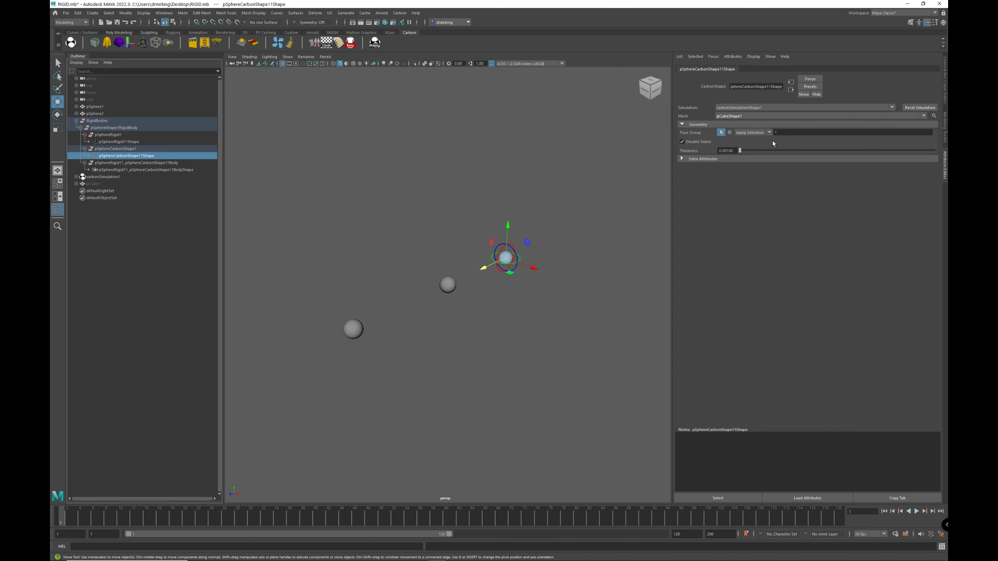
click(926, 108)
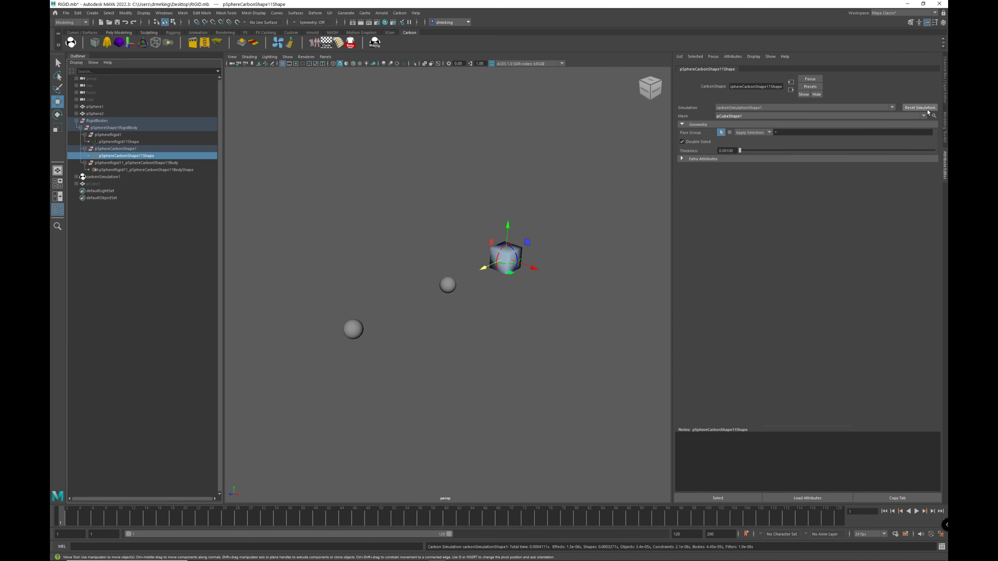